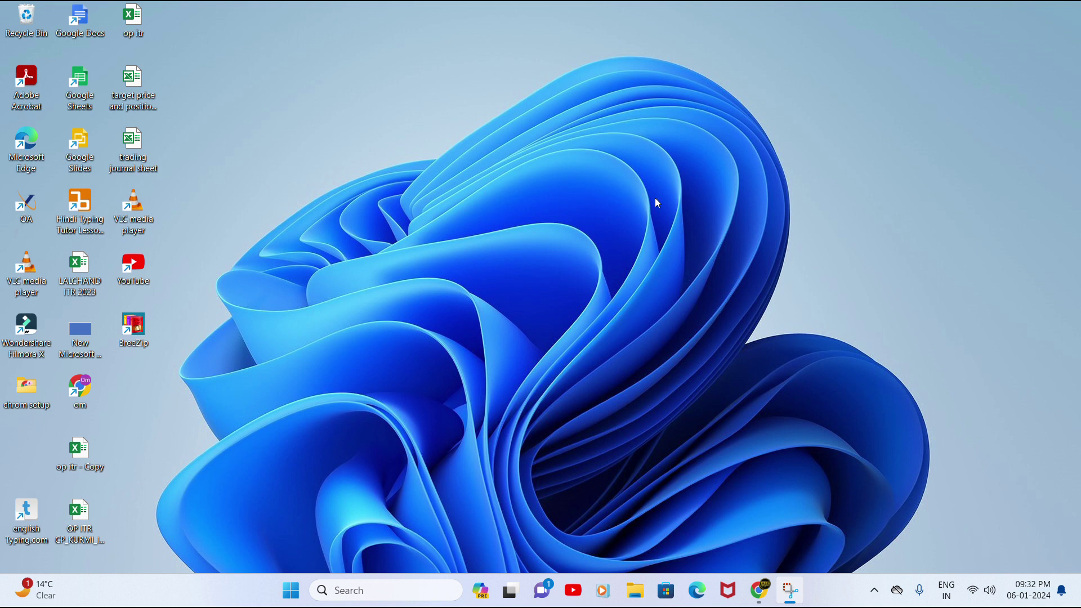
- Open Chrome, search Google for paymanager and open the PayManager site
left_click(759, 598)
left_click(413, 287)
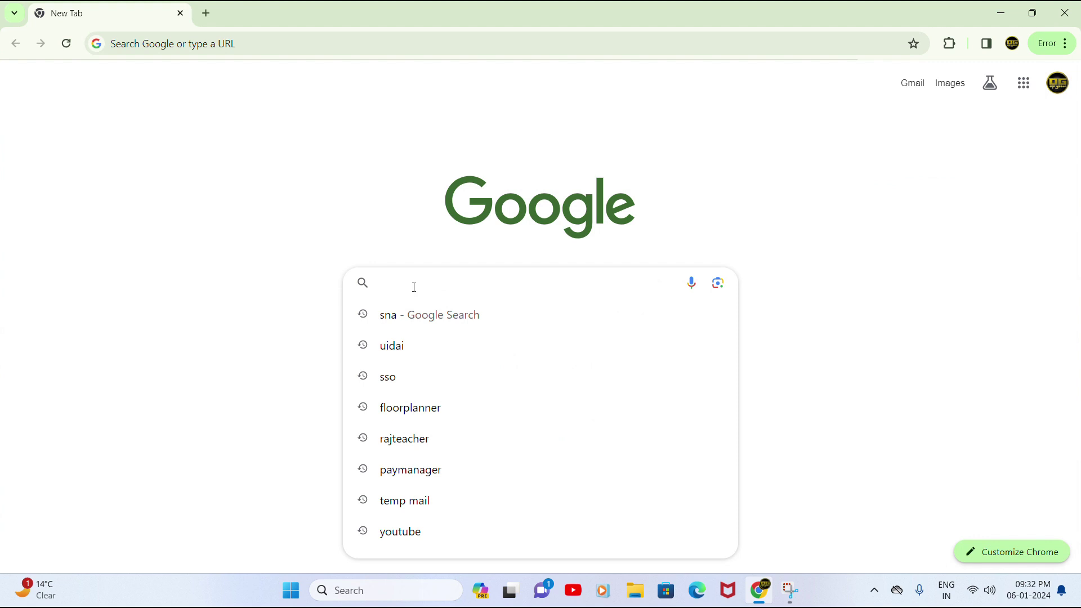
left_click(422, 477)
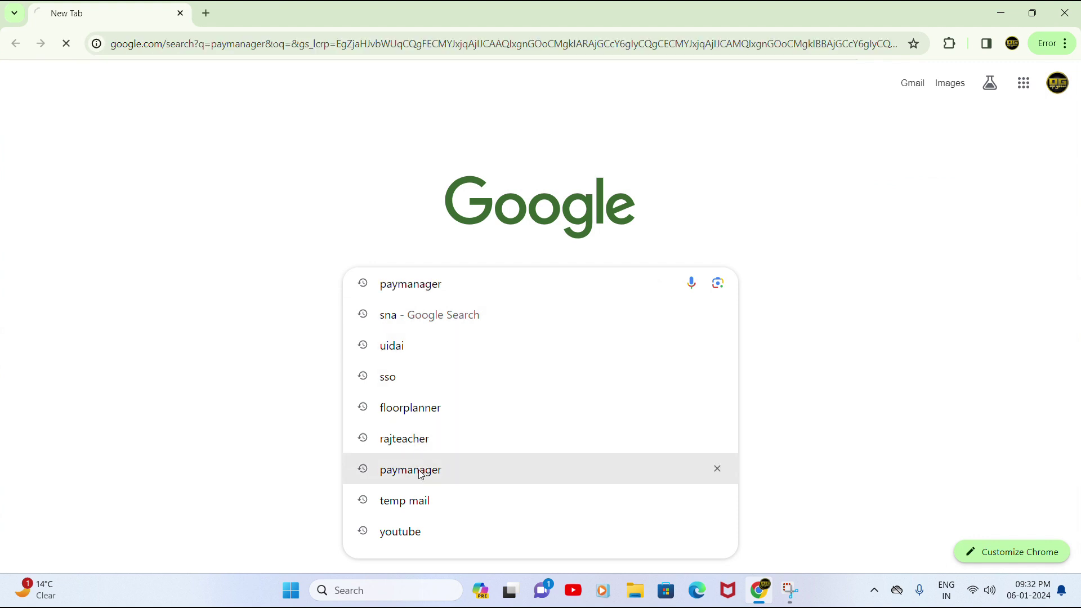
left_click(174, 239)
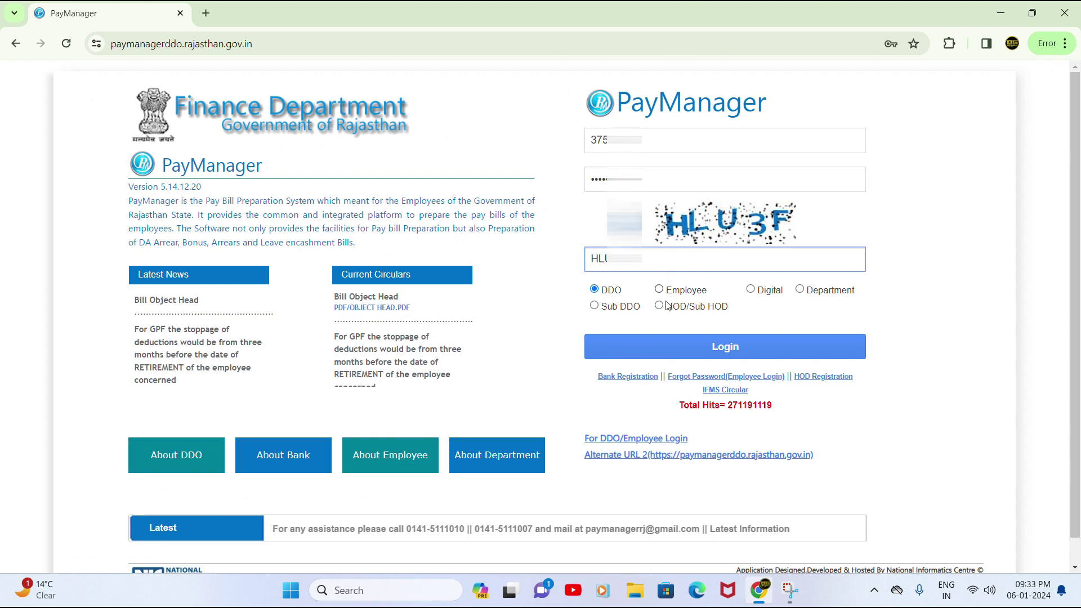
- Log in to PayManager as DDO, acknowledge having read the users' message and continue to the main site
left_click(709, 349)
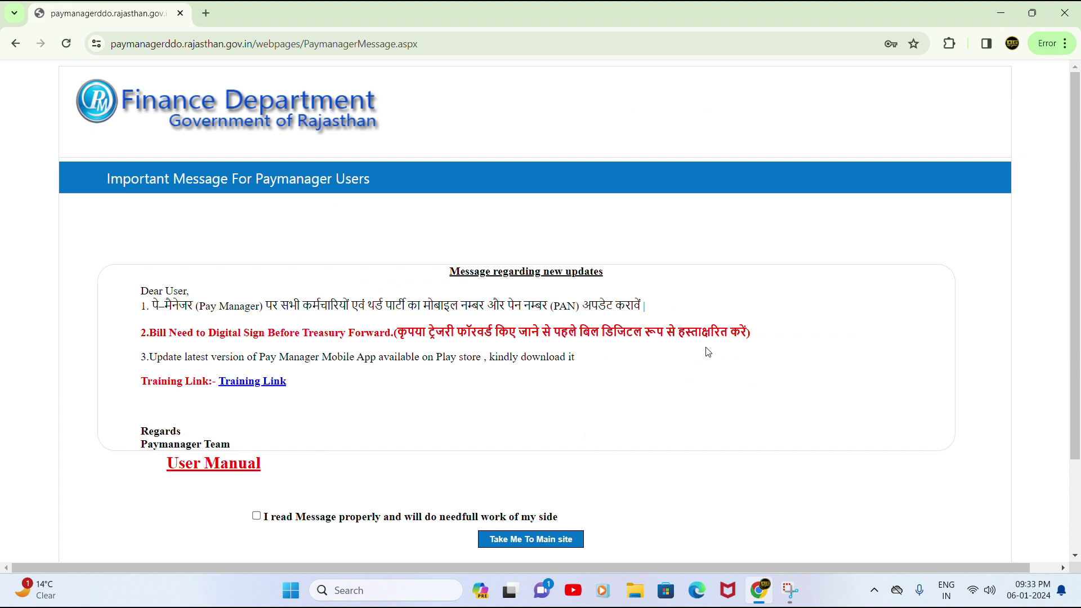
scroll(139, 463, "down", 1)
left_click(256, 445)
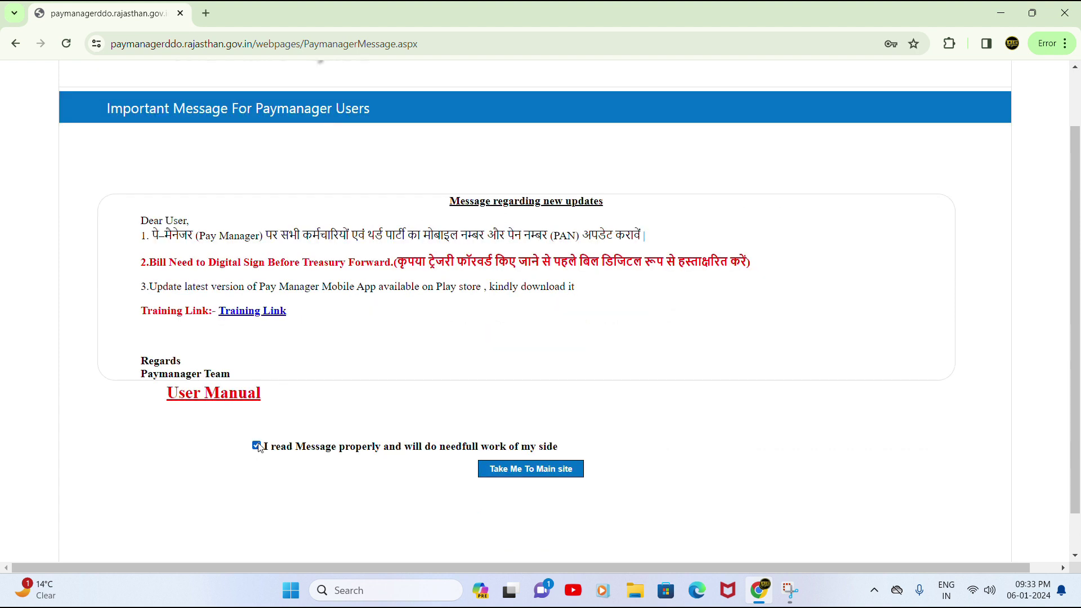
left_click(539, 470)
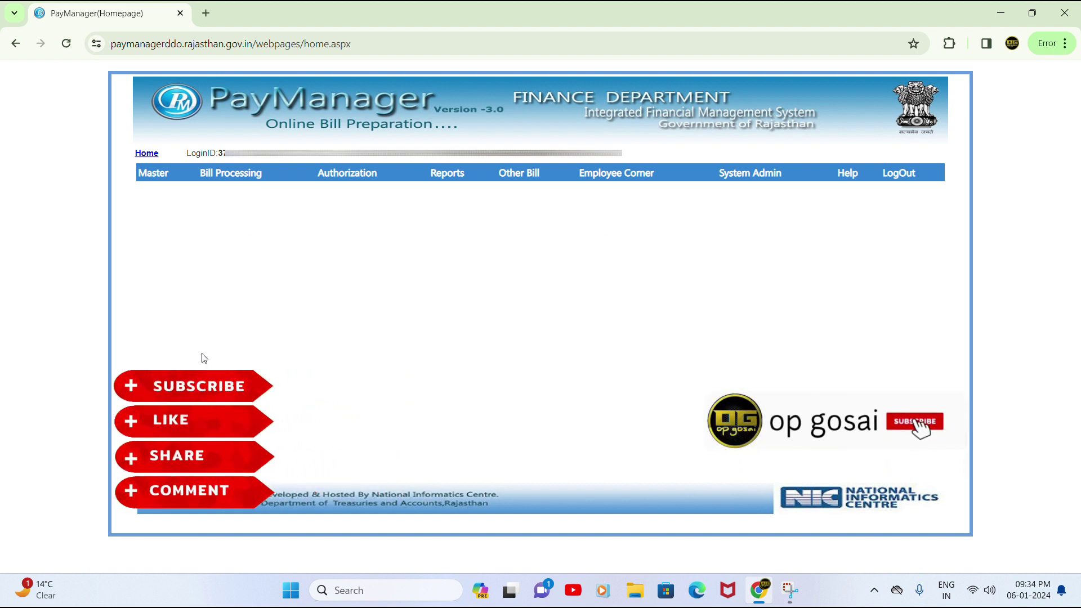
- Open the Bulk Deduction page for salary preparation
mouse_move(198, 161)
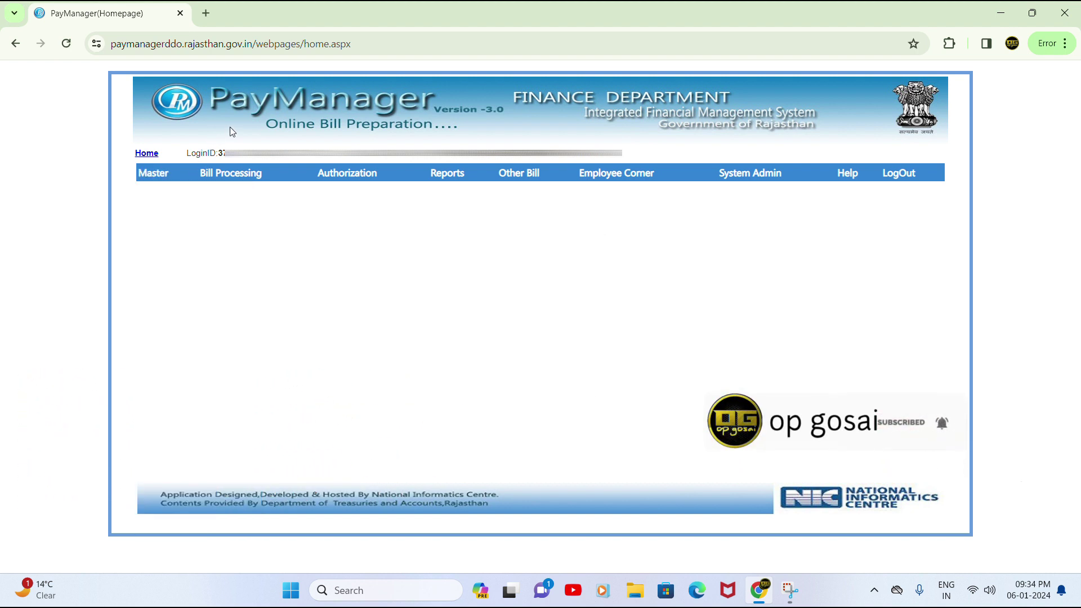
mouse_move(232, 172)
mouse_move(241, 209)
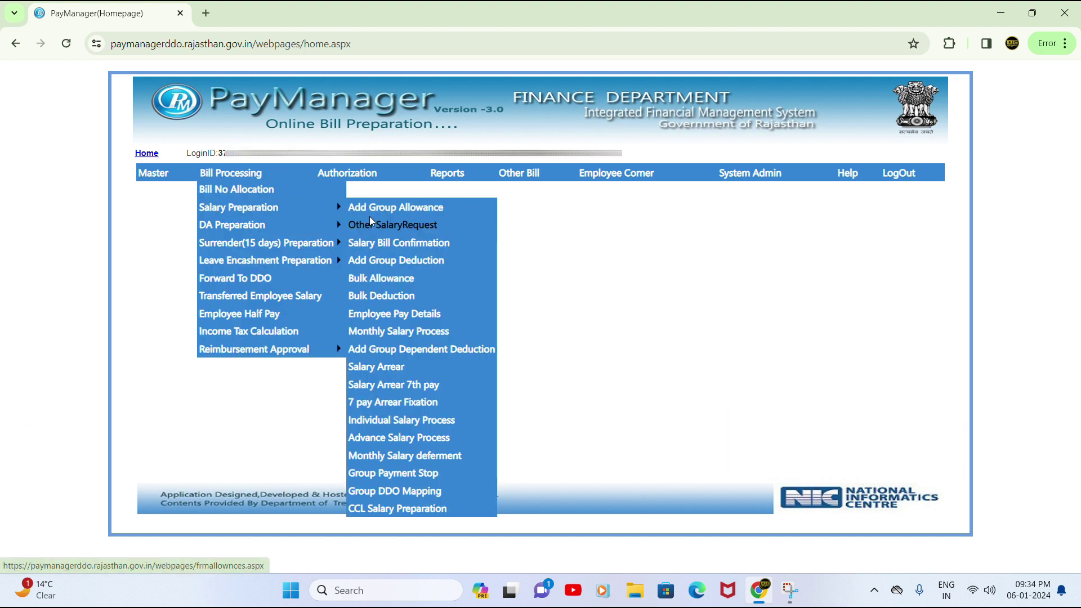
left_click(385, 304)
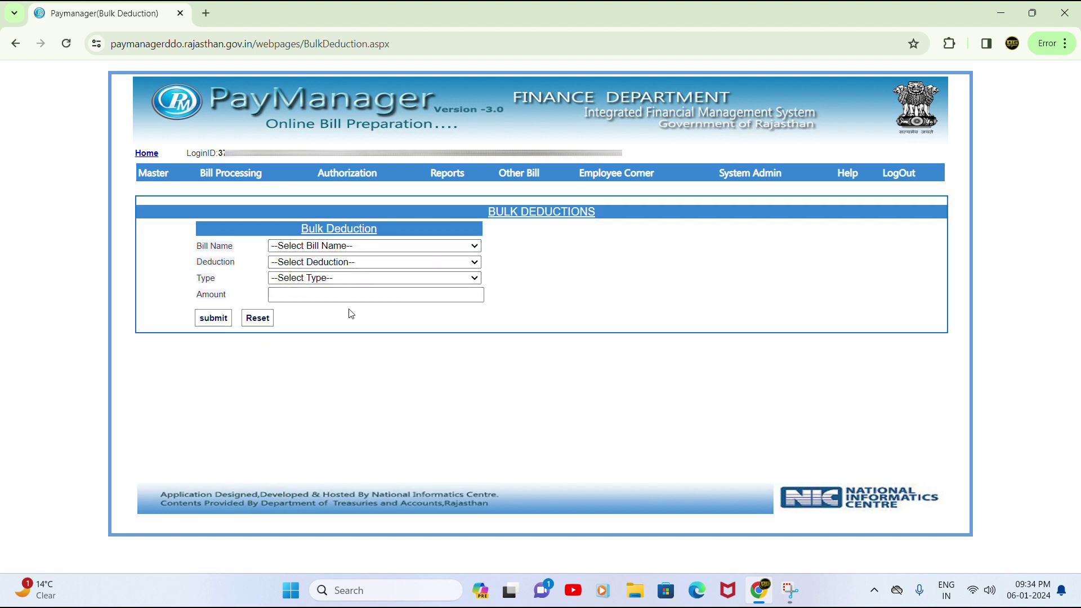
- Select all employees of bill CF1 and delete its HITKARI NIDHI bulk deduction
left_click(317, 248)
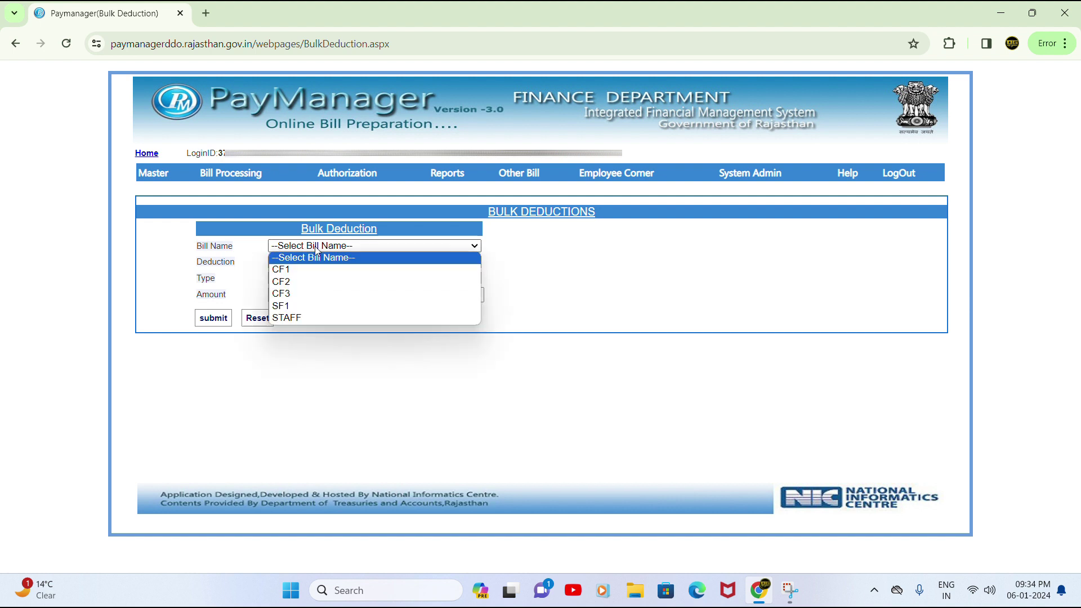
left_click(307, 275)
scroll(495, 308, "down", 1)
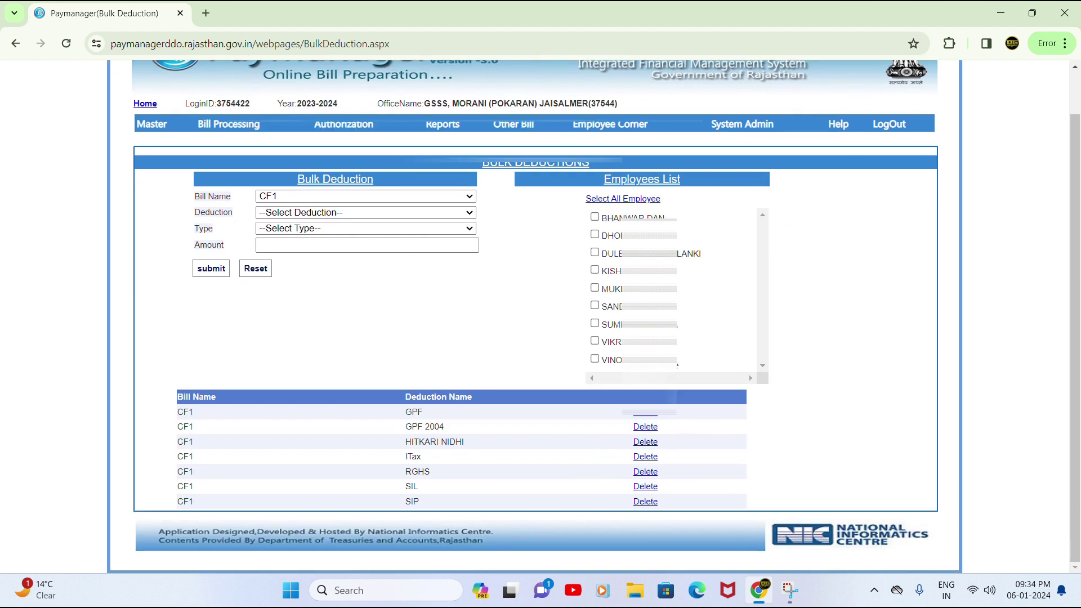
left_click(625, 201)
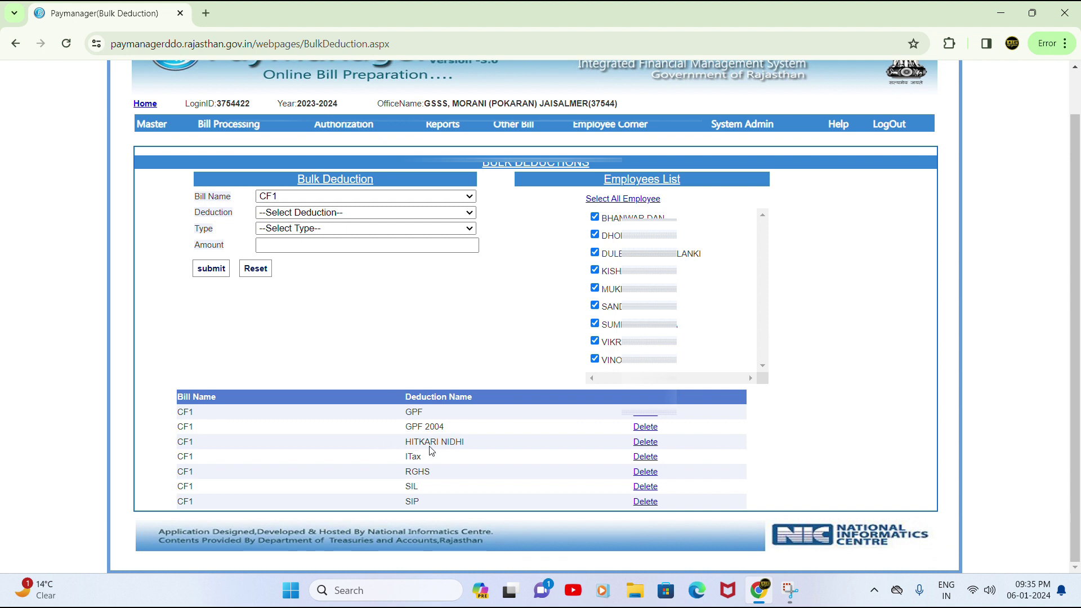
left_click(645, 442)
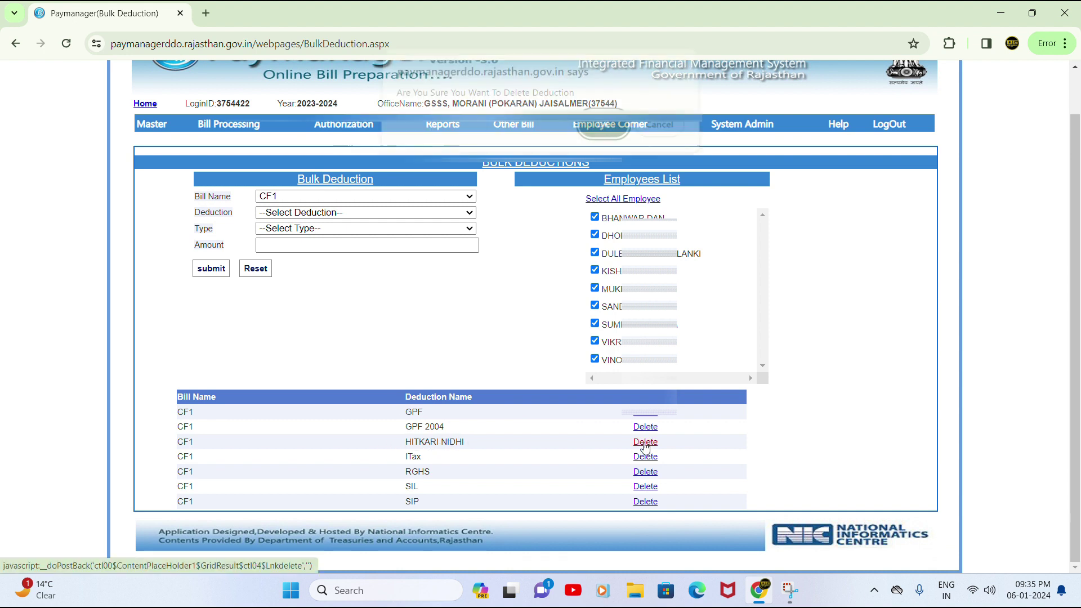
key("Return")
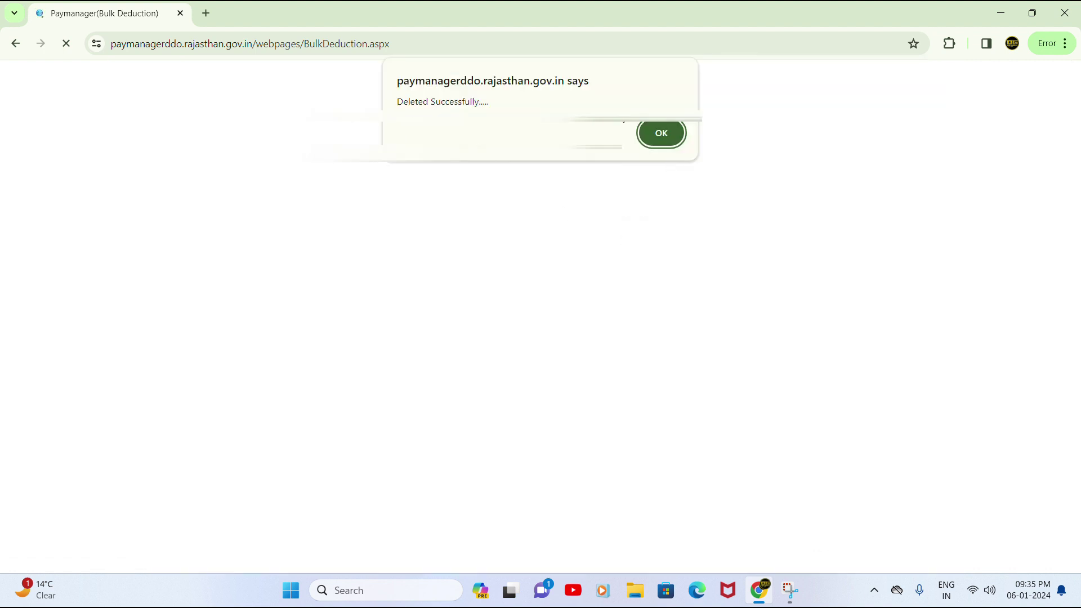
left_click(662, 135)
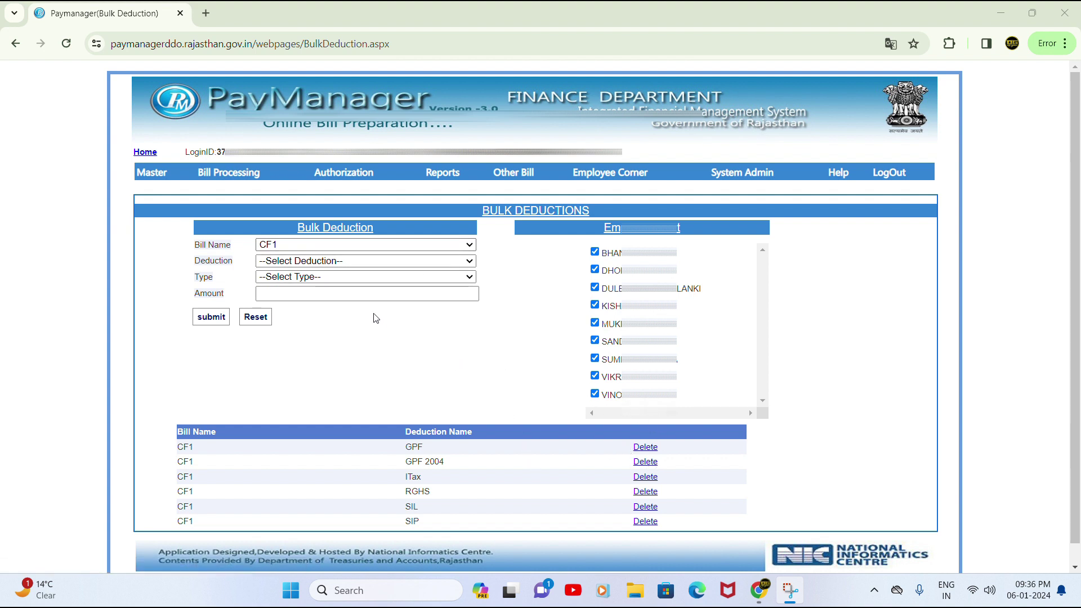
- Switch to bill CF2, select all its employees and delete the HITKARI NIDHI bulk deduction
left_click(372, 247)
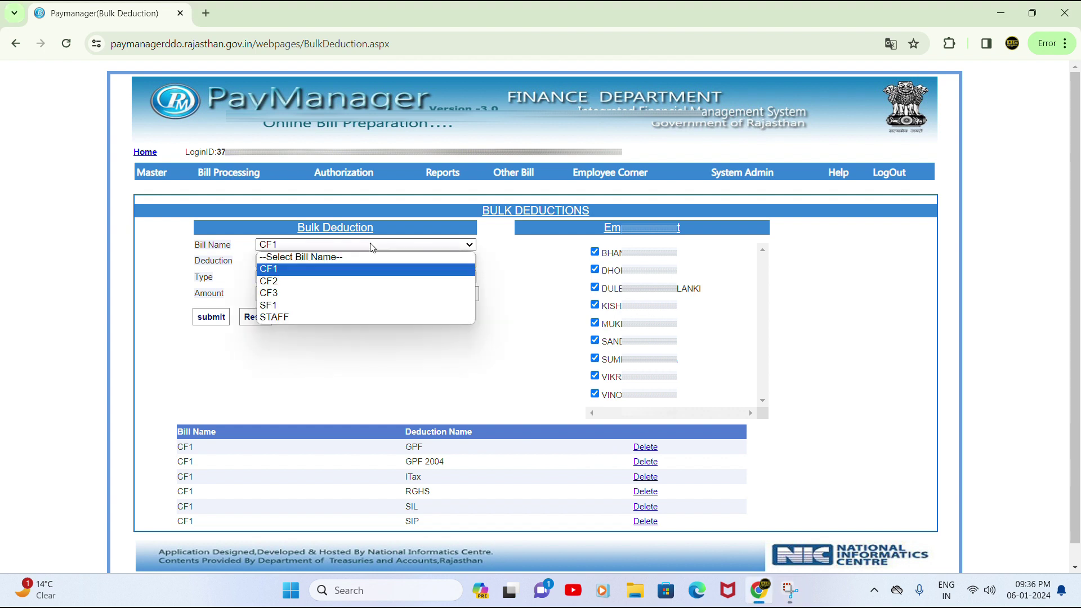
left_click(309, 280)
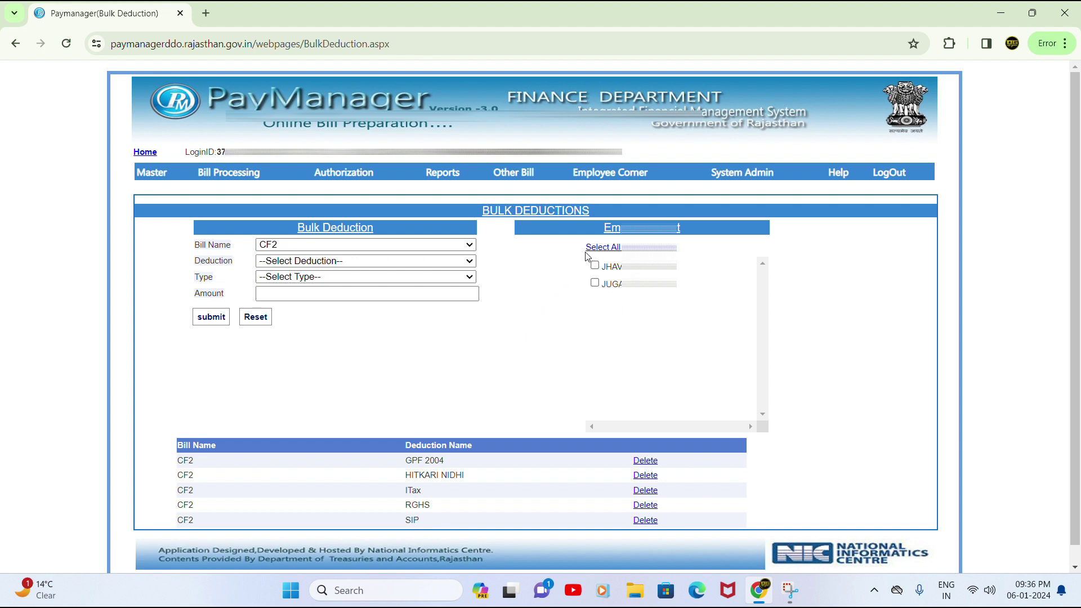
left_click(600, 253)
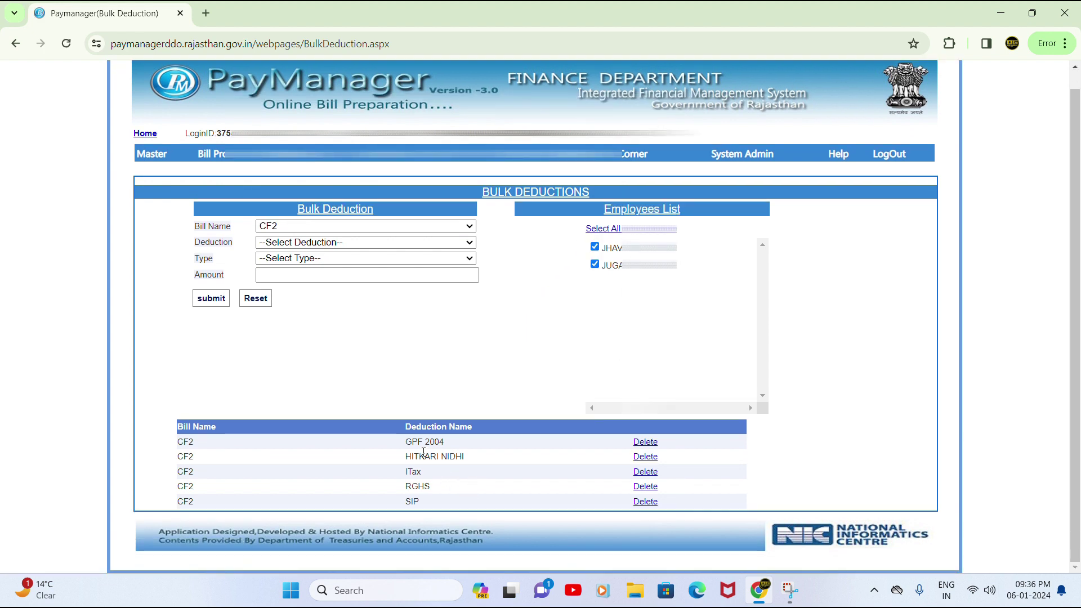
left_click(646, 456)
key("Return")
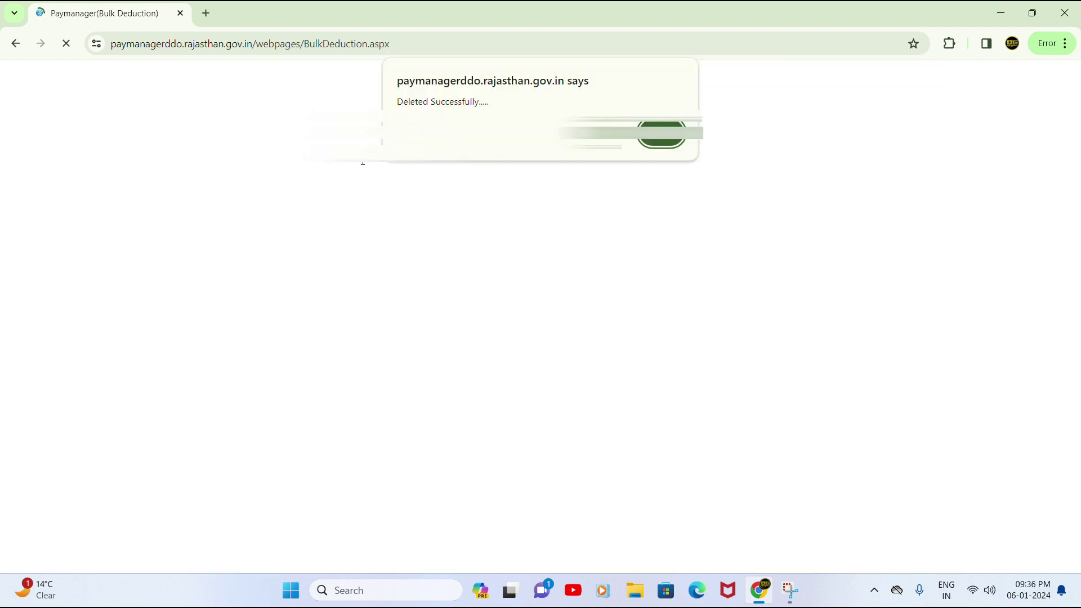
left_click(654, 138)
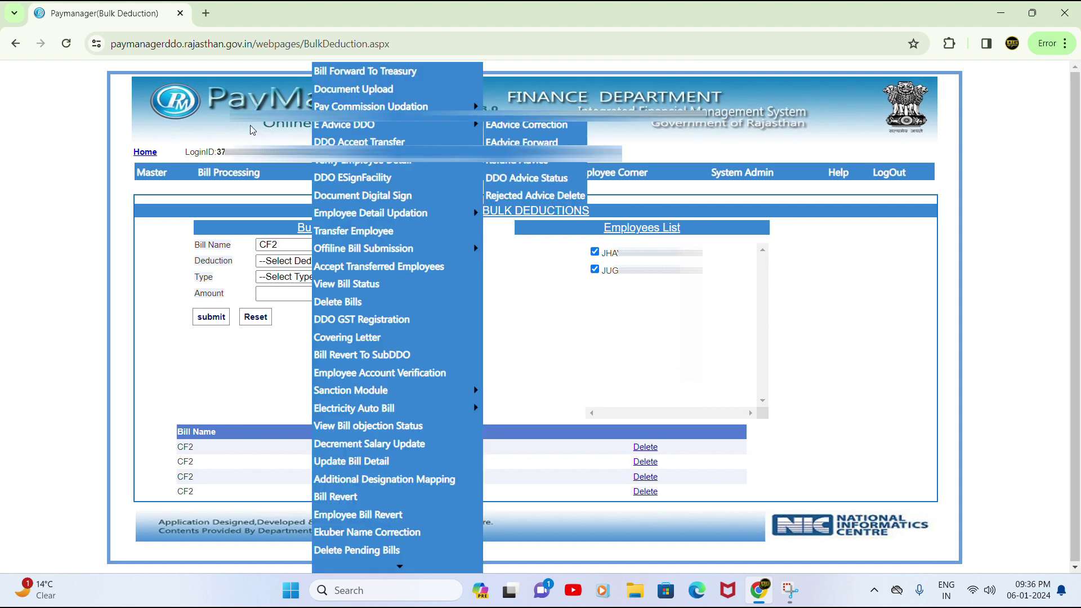
- Open Employee Pay Details, request an OTP, enter the verification code and verify it
mouse_move(234, 173)
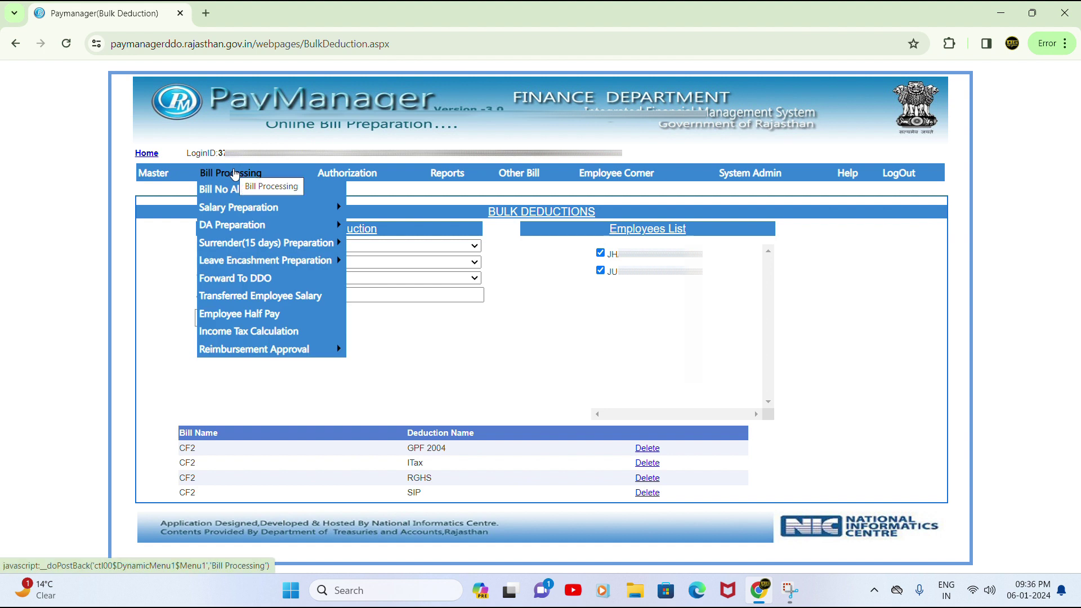
mouse_move(250, 208)
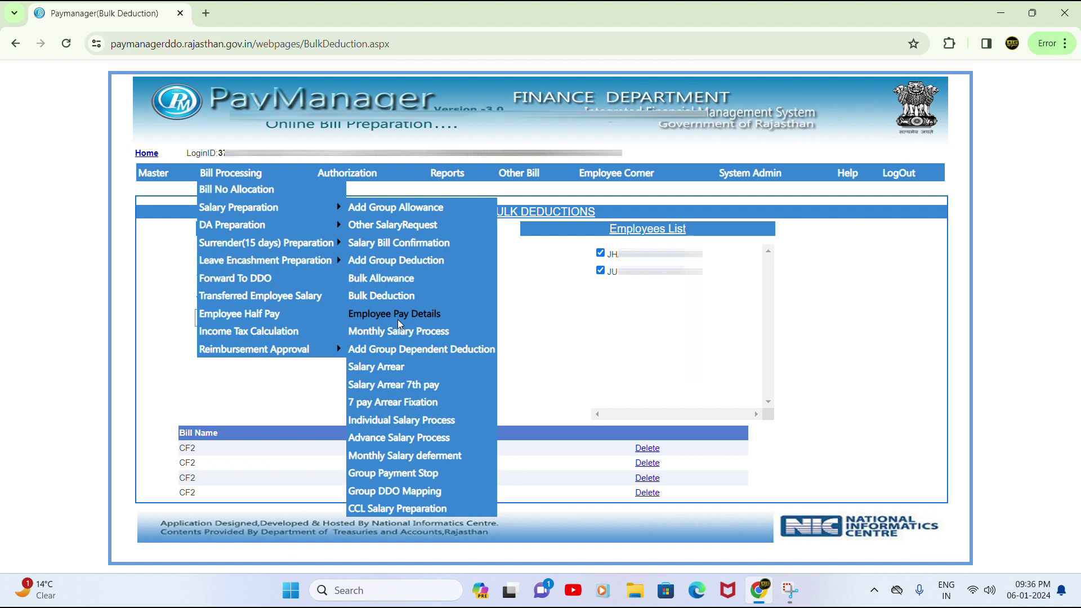
left_click(398, 315)
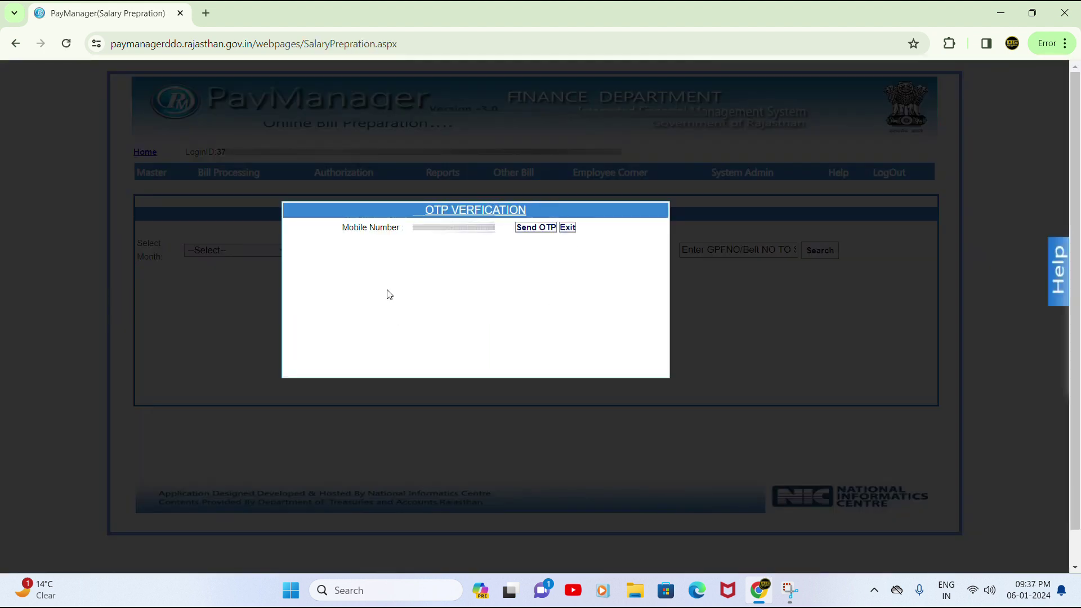
left_click(538, 230)
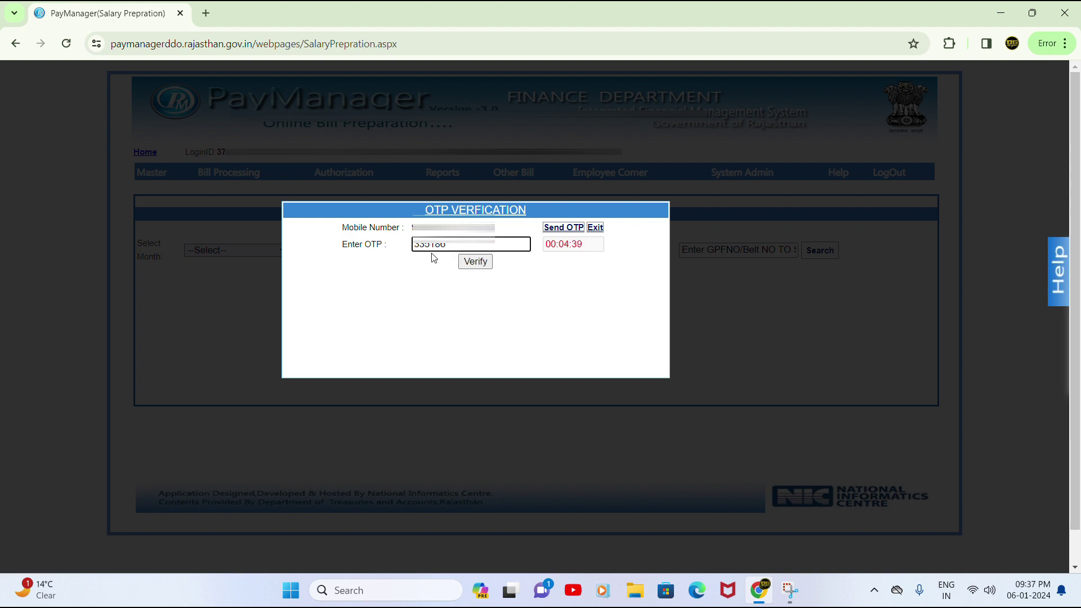
left_click(485, 268)
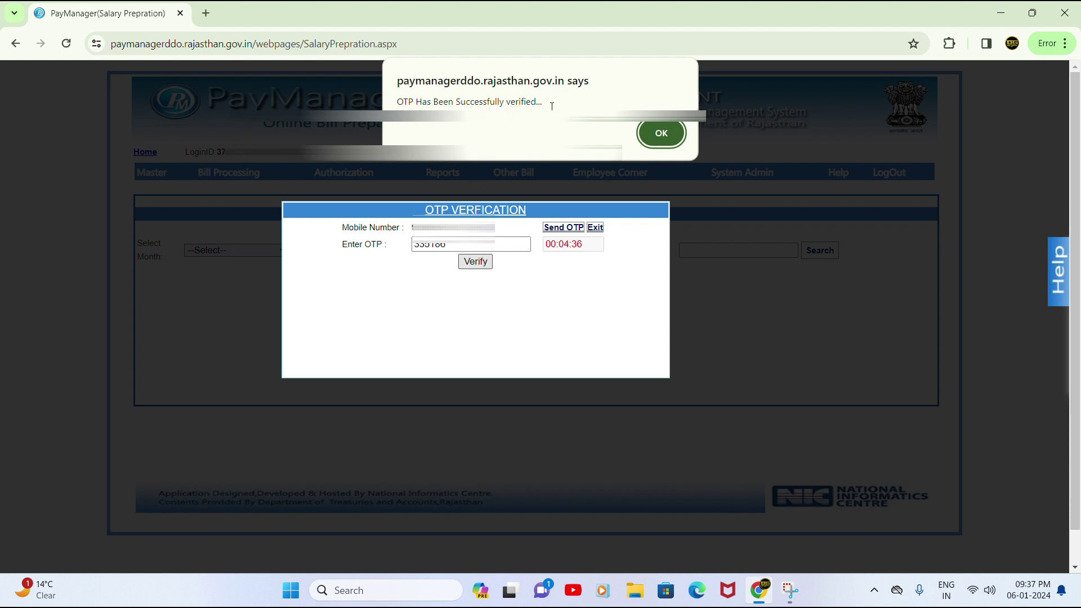
left_click(655, 135)
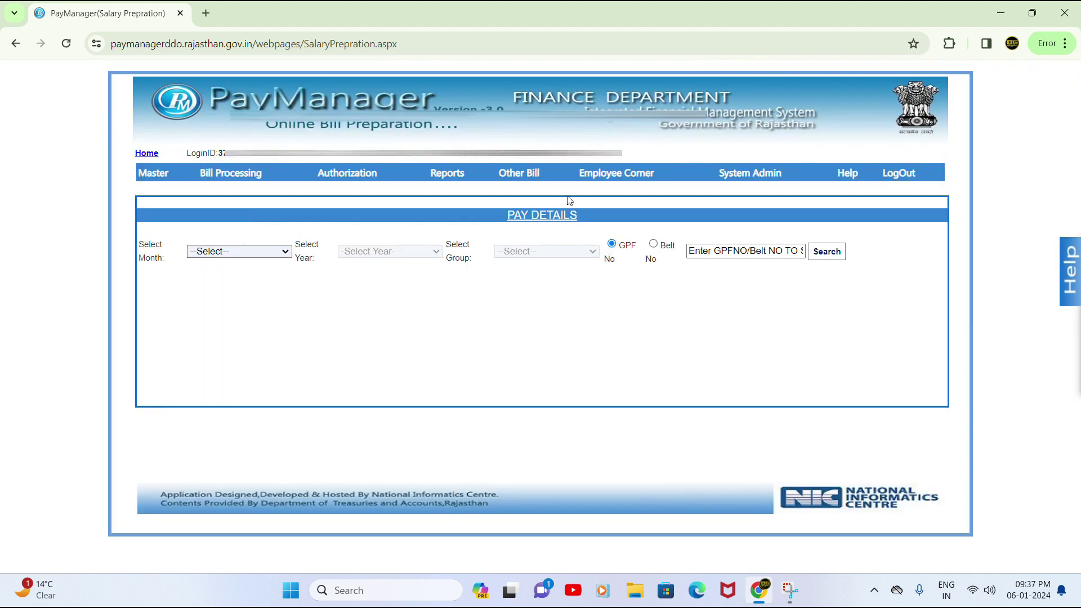
- List the employees' pay details for January 2024 in group CF1
left_click(221, 252)
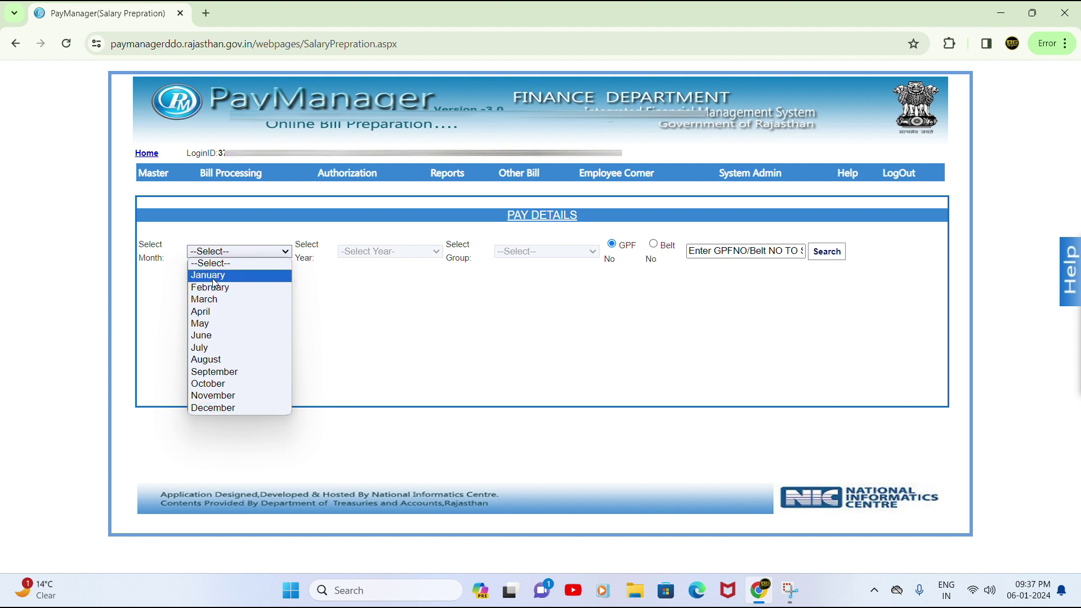
left_click(213, 279)
left_click(403, 253)
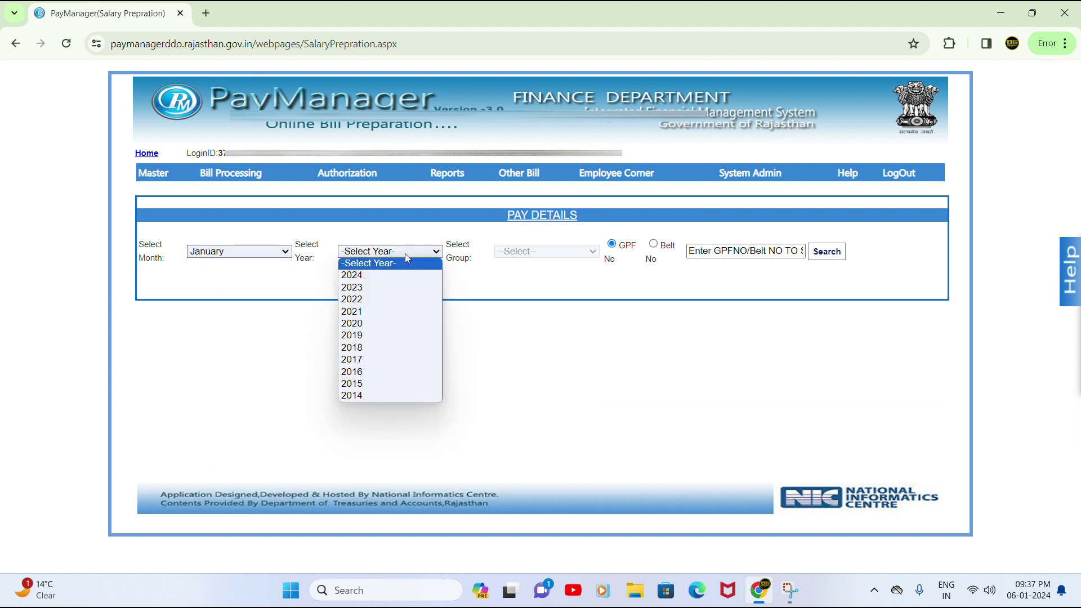
left_click(384, 275)
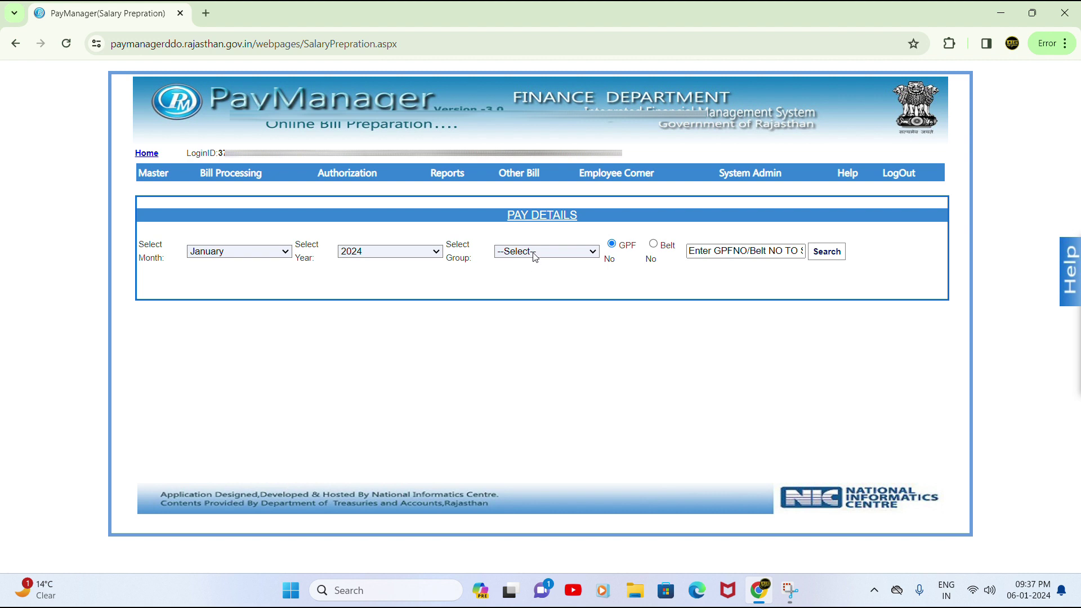
left_click(534, 257)
left_click(536, 276)
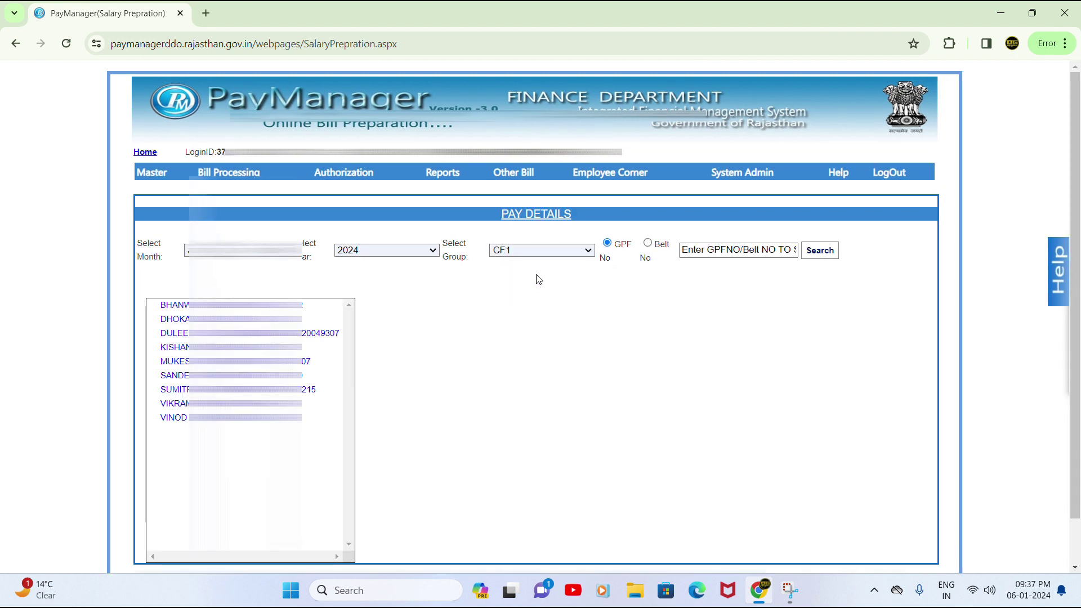
- Examine the allowances and deductions of the first two employees in group CF1
scroll(532, 284, "down", 1)
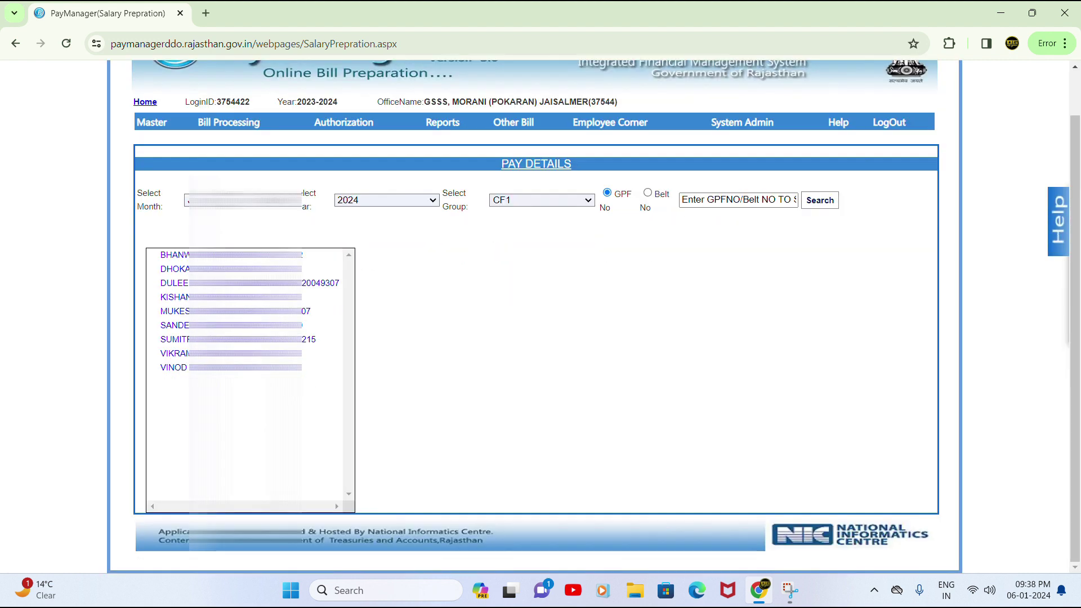
left_click(174, 254)
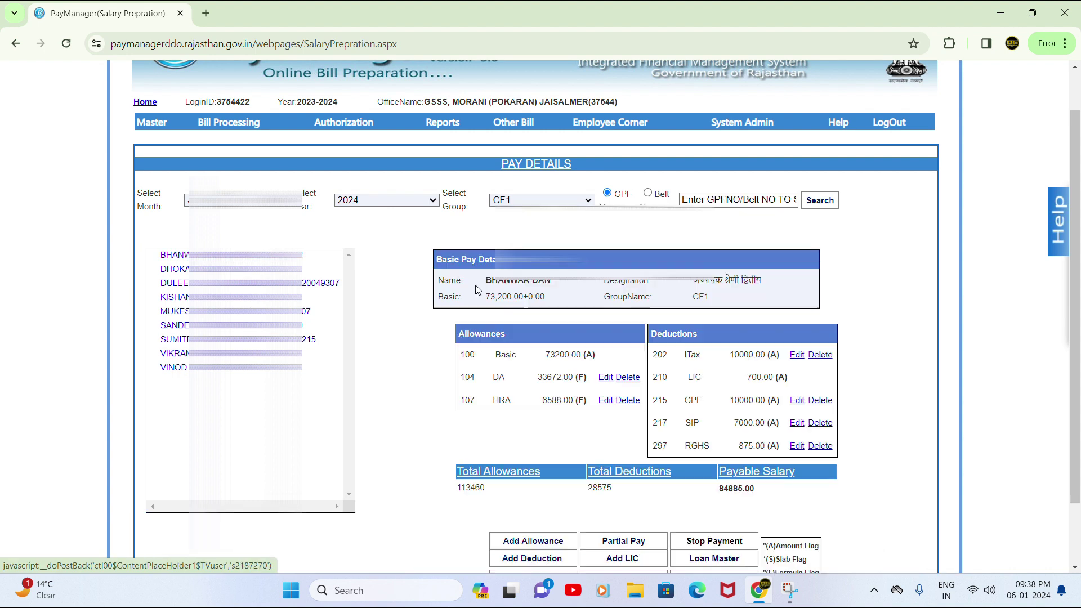
scroll(492, 296, "down", 1)
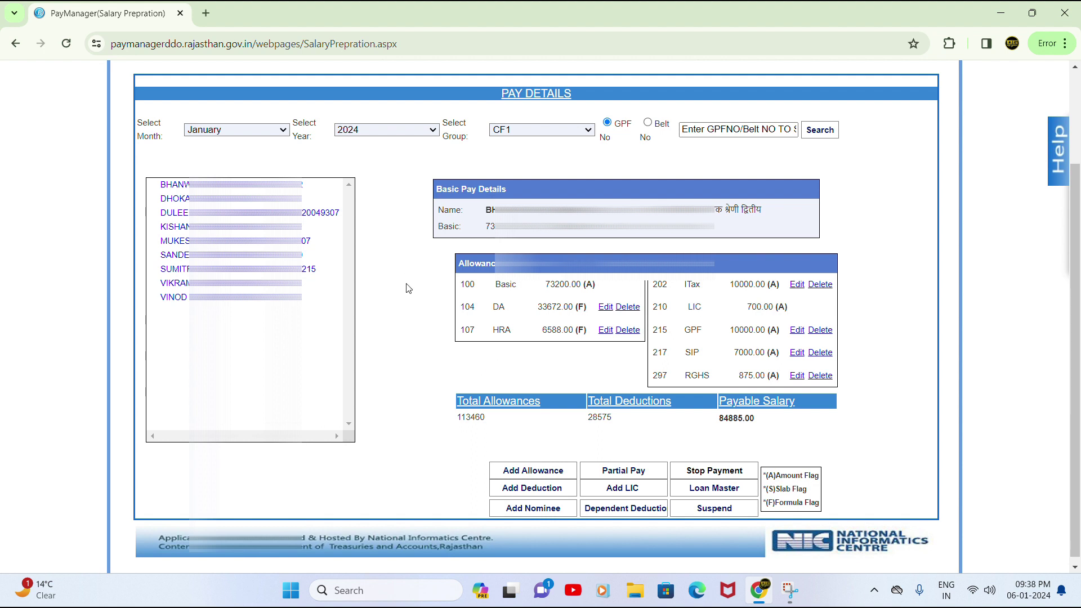
left_click(183, 199)
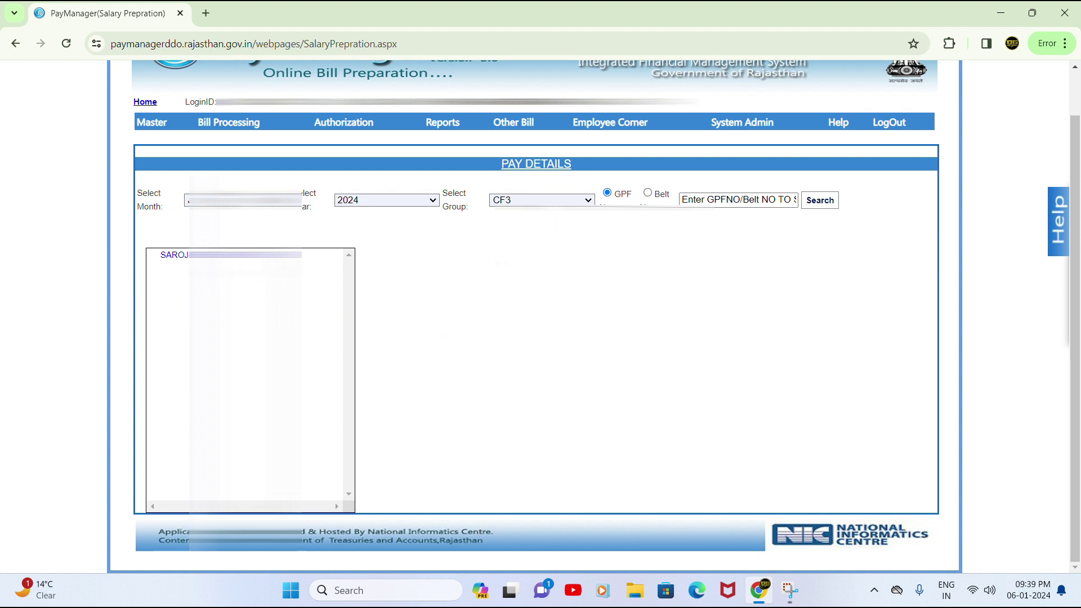
- Open the pay details of the employee in group CF3 and delete the HITKARI NIDHI deduction
left_click(174, 255)
scroll(455, 313, "down", 1)
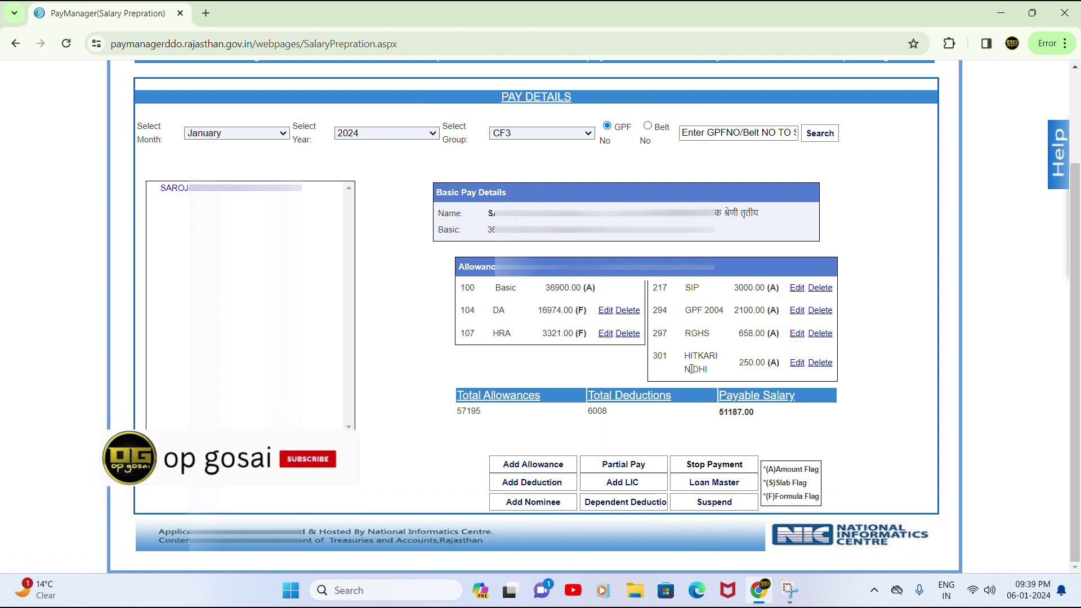
left_click(820, 363)
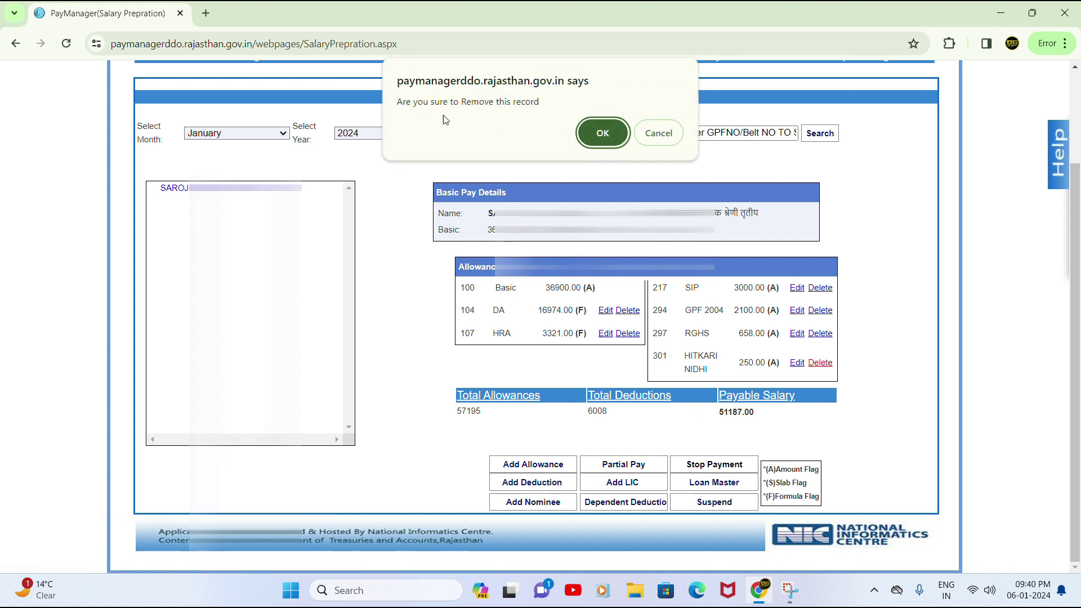
left_click(601, 134)
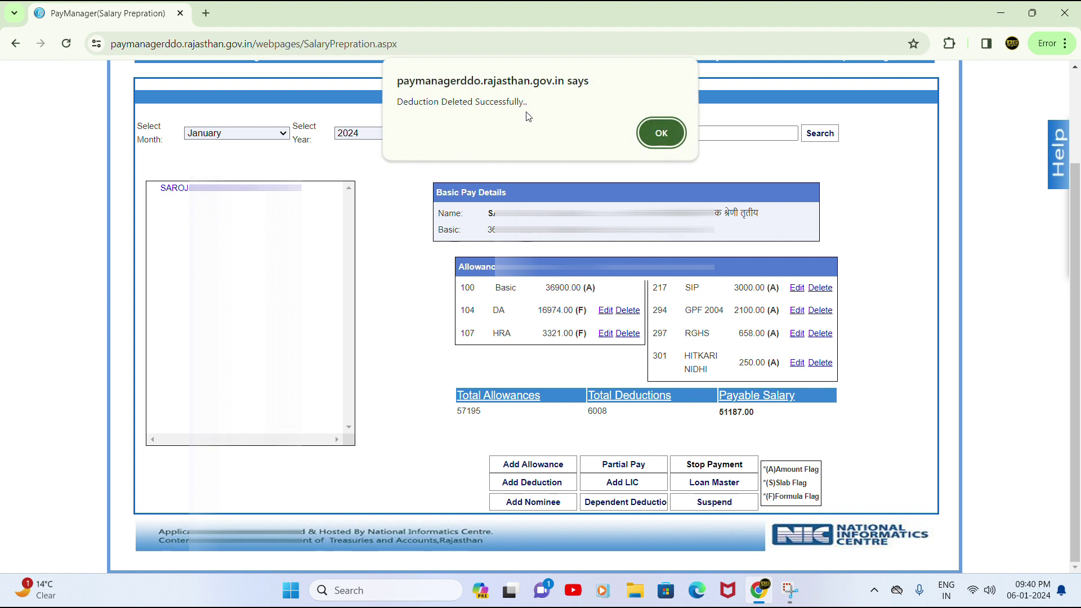
left_click(654, 135)
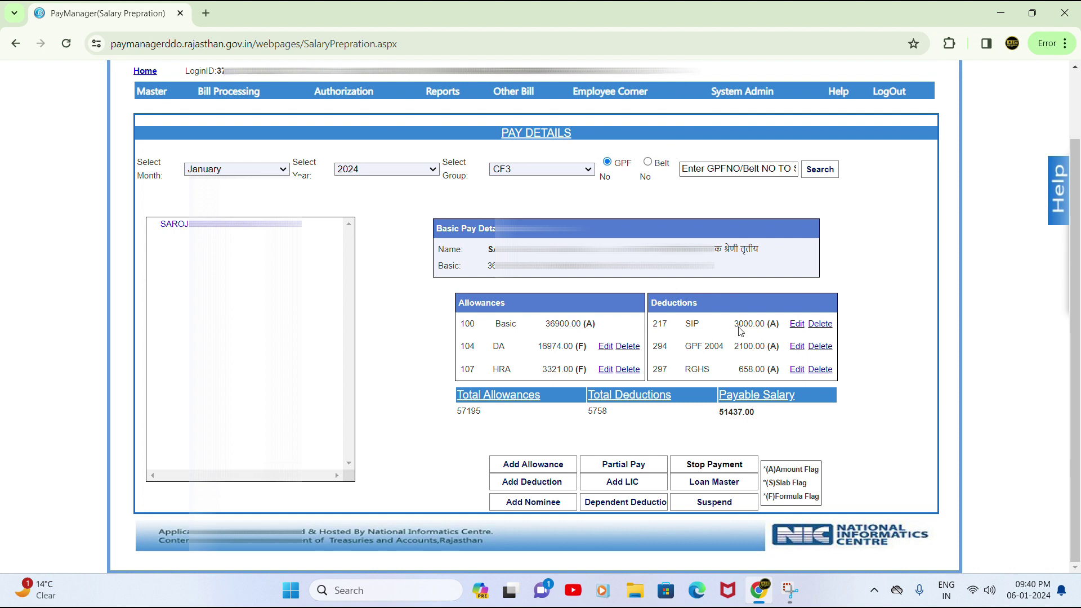